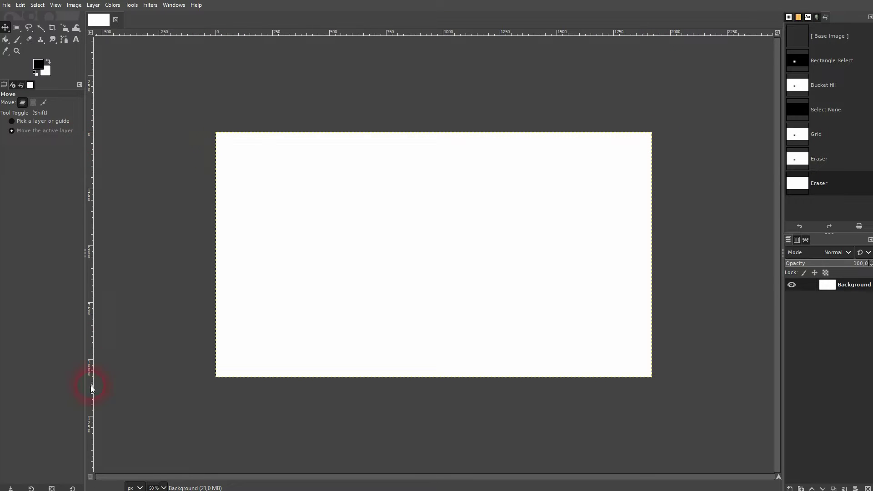
# Step: Turn on View > Show Grid and View > Snap to Grid
pyautogui.click(55, 5)
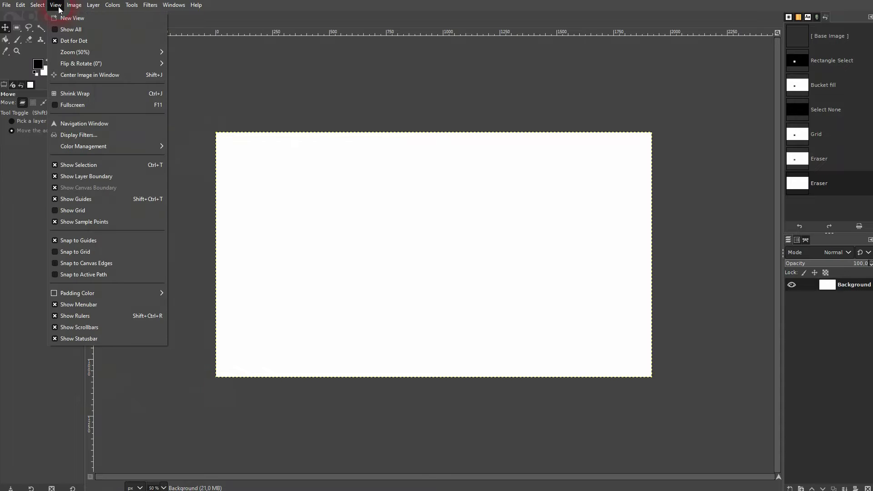
pyautogui.click(96, 210)
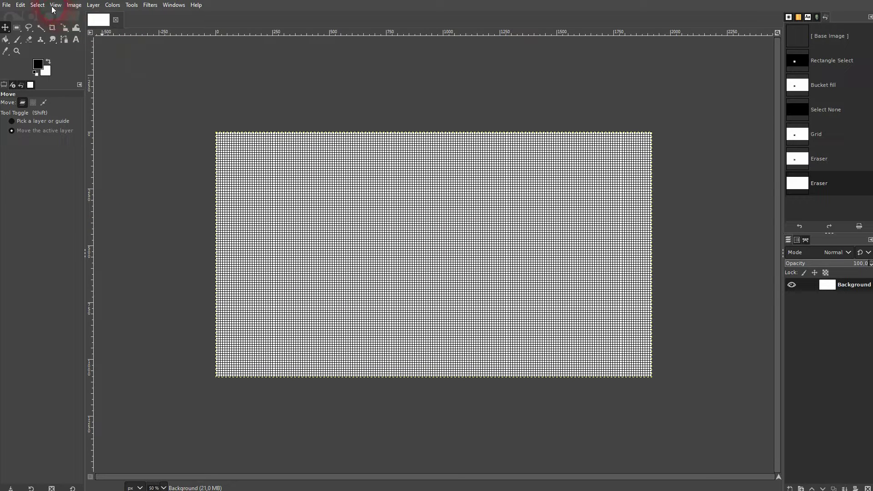
pyautogui.click(55, 6)
pyautogui.click(93, 253)
# Step: Zoom in to 200% and select the Rectangle Select tool
pyautogui.scroll(2, 288, 249)
pyautogui.scroll(2, 304, 254)
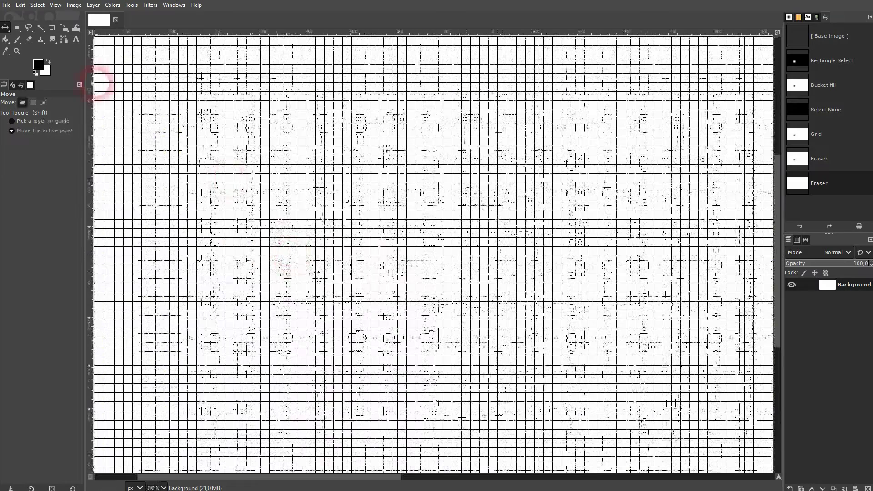
pyautogui.click(16, 28)
# Step: Select a rectangle left of the canvas centre and bucket-fill it with black
pyautogui.moveTo(282, 173); pyautogui.dragTo(397, 301)
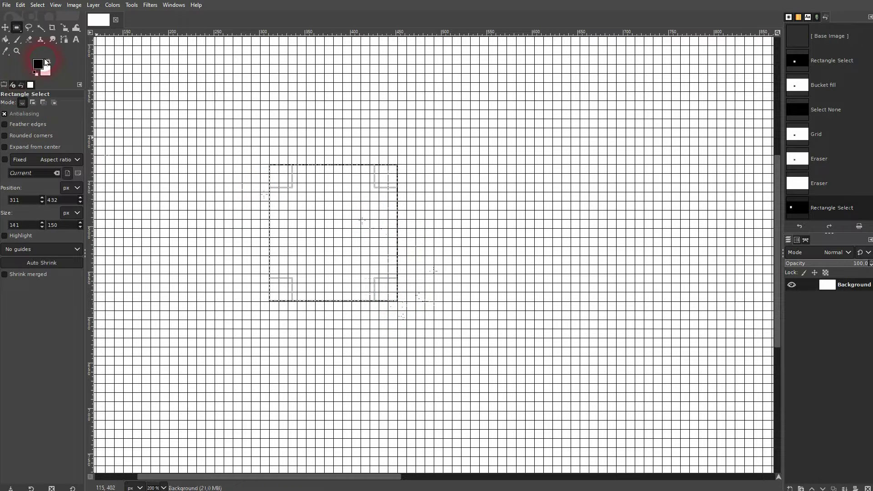
pyautogui.click(5, 40)
pyautogui.click(357, 230)
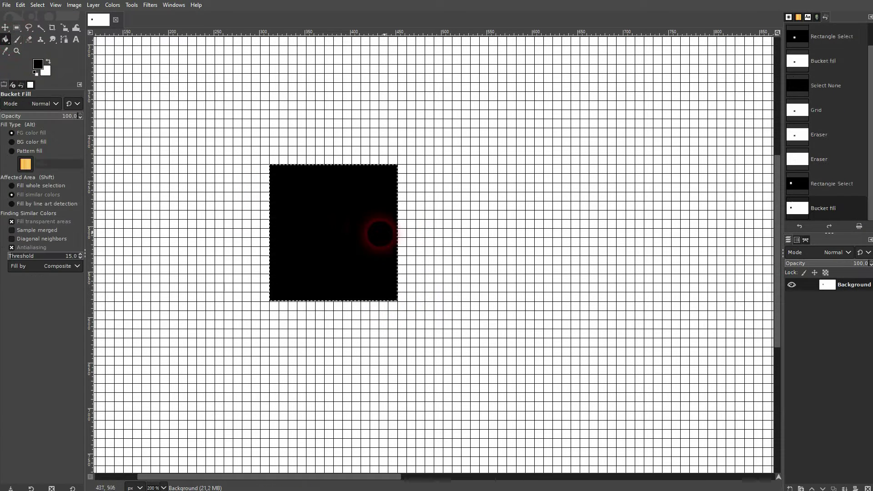
# Step: Clear the selection with Select > None and activate the Move tool
pyautogui.click(168, 86)
pyautogui.click(21, 5)
pyautogui.moveTo(37, 5)
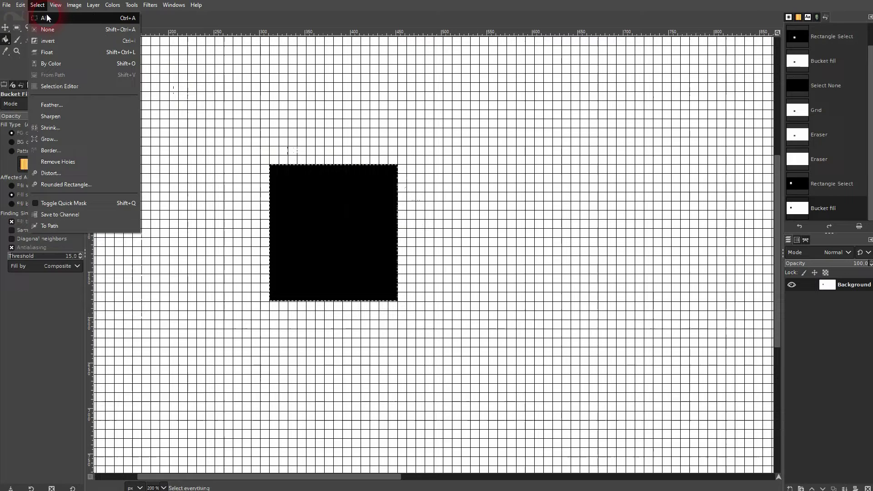
pyautogui.click(45, 26)
pyautogui.click(5, 27)
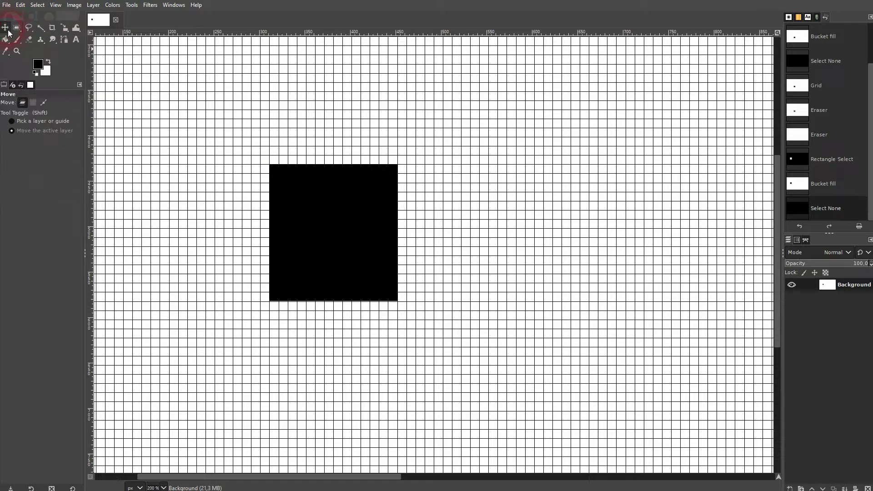
# Step: Hide the grid via View > Show Grid, then show it again
pyautogui.click(55, 5)
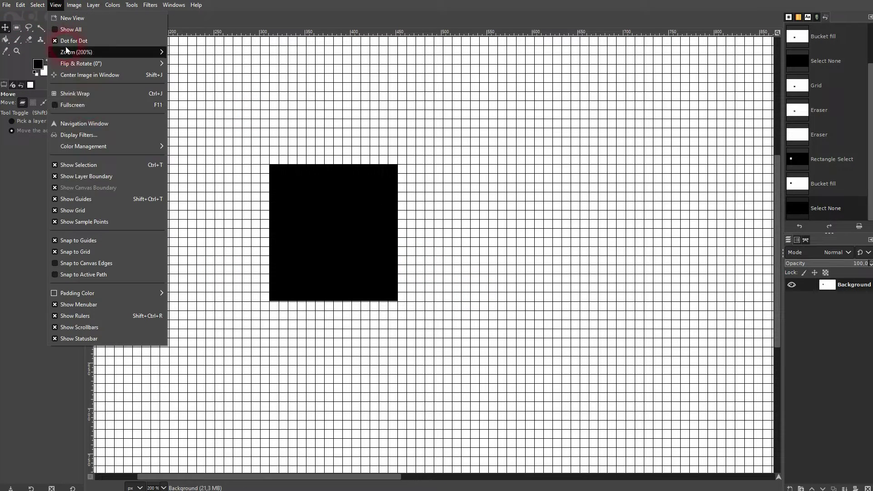
pyautogui.click(96, 209)
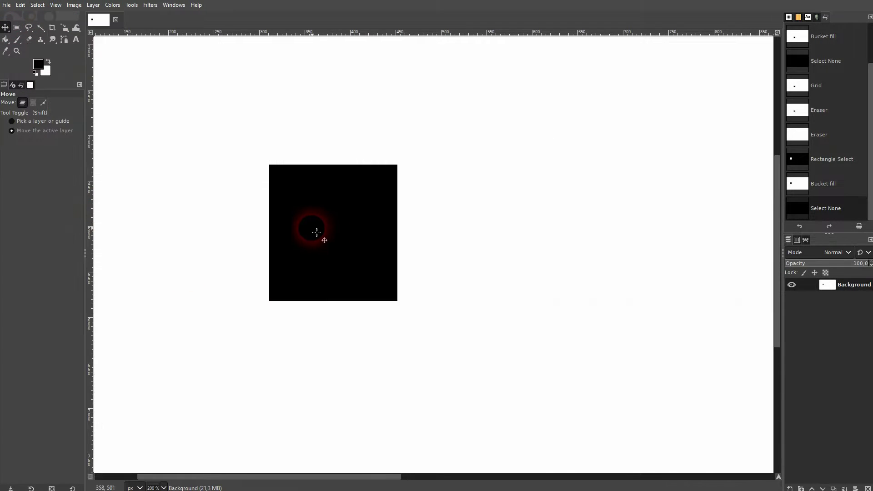
pyautogui.click(56, 5)
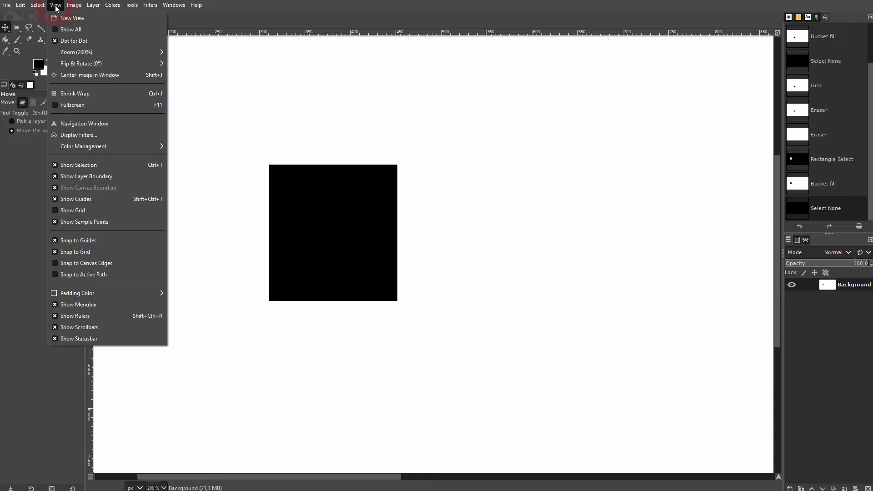
pyautogui.click(77, 211)
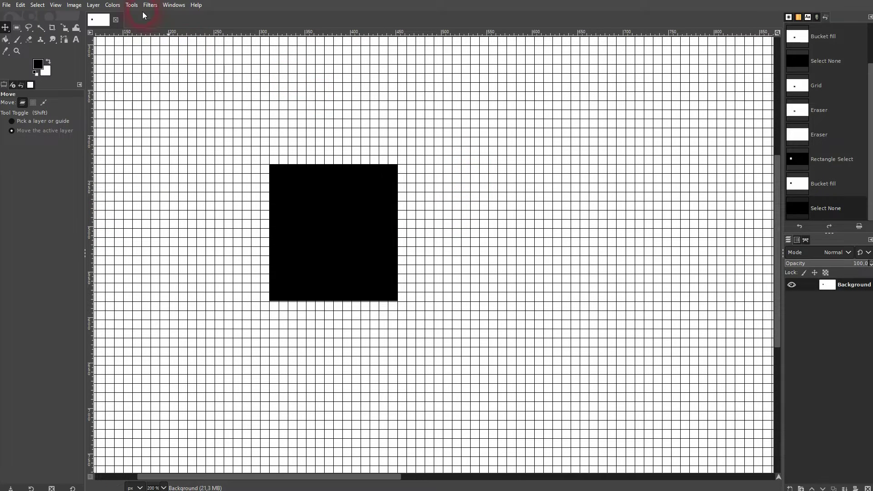
# Step: Open Image > Configure Grid and switch the spacing unit to inches, then back to millimetres
pyautogui.click(75, 5)
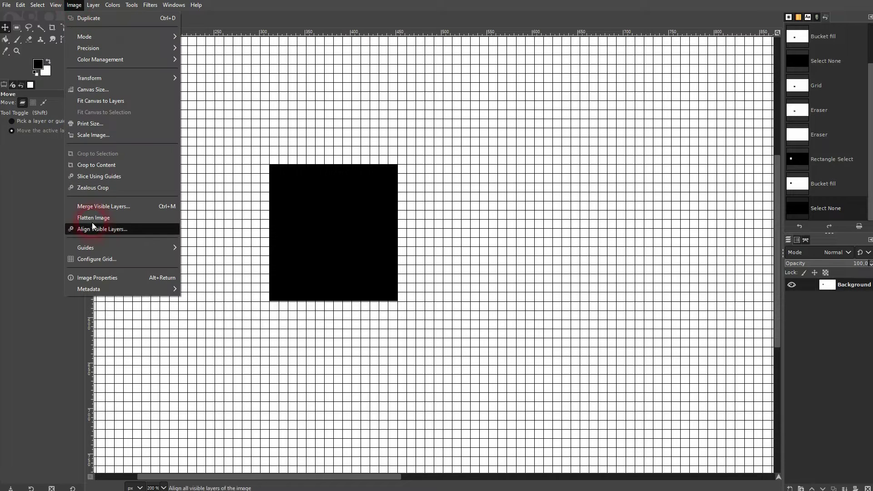
pyautogui.click(100, 259)
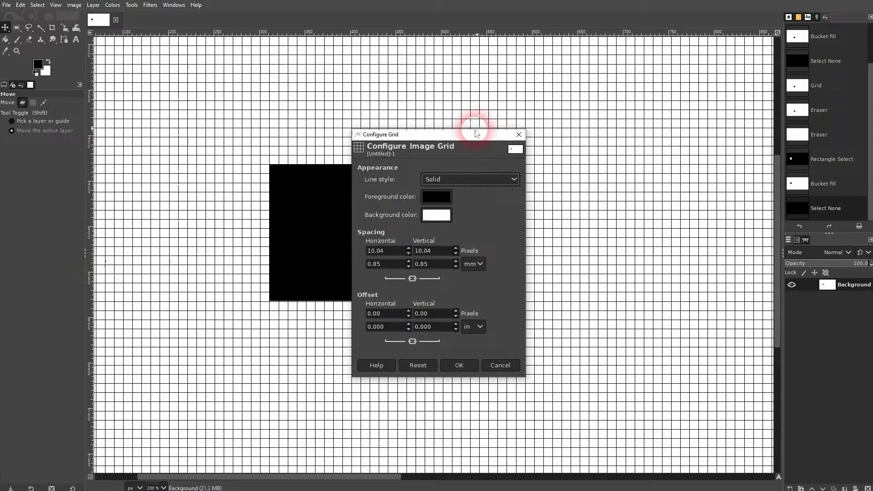
pyautogui.moveTo(468, 136); pyautogui.dragTo(677, 92)
pyautogui.click(604, 222)
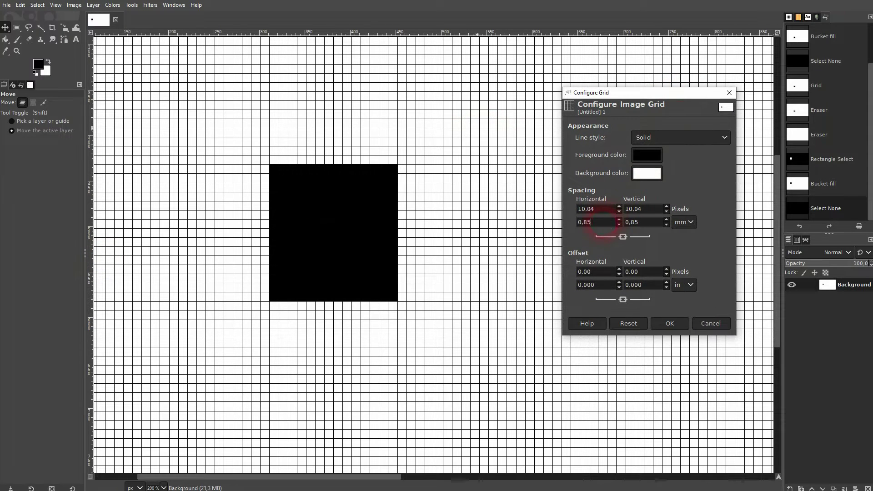
pyautogui.press('Tab')
pyautogui.click(683, 222)
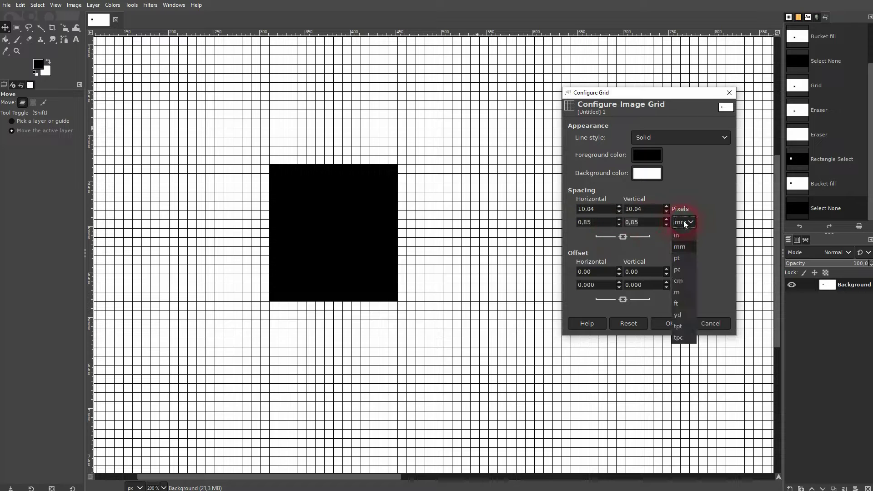
pyautogui.click(688, 238)
pyautogui.moveTo(596, 222); pyautogui.dragTo(576, 222)
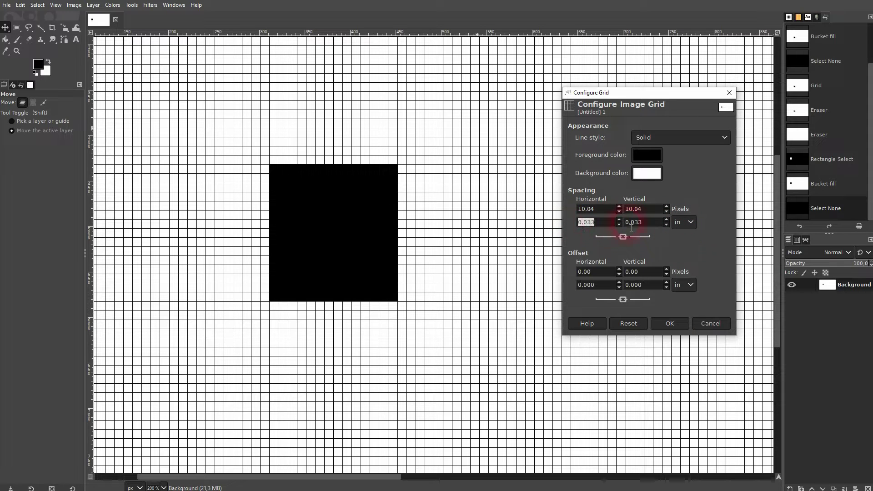
pyautogui.click(659, 225)
pyautogui.click(683, 222)
pyautogui.click(688, 246)
# Step: Try horizontal pixel spacing values of 1920, then 100
pyautogui.moveTo(605, 205); pyautogui.dragTo(565, 211)
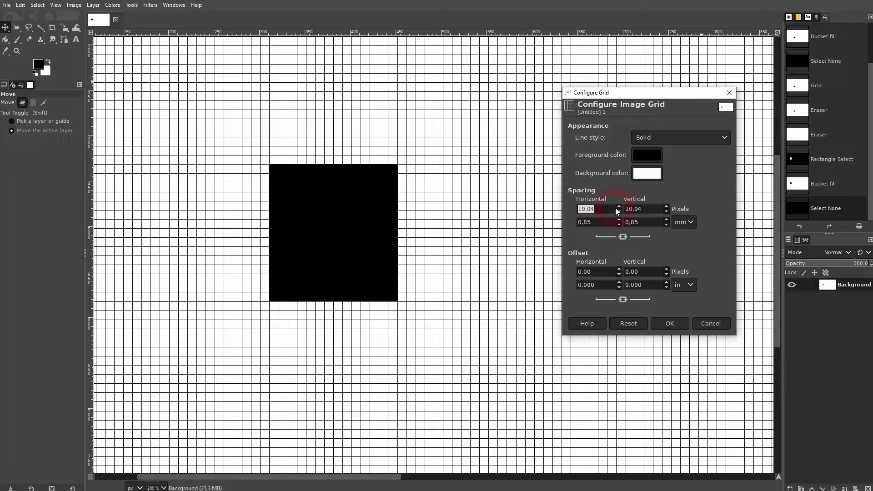
pyautogui.write('1920')
pyautogui.press('Tab')
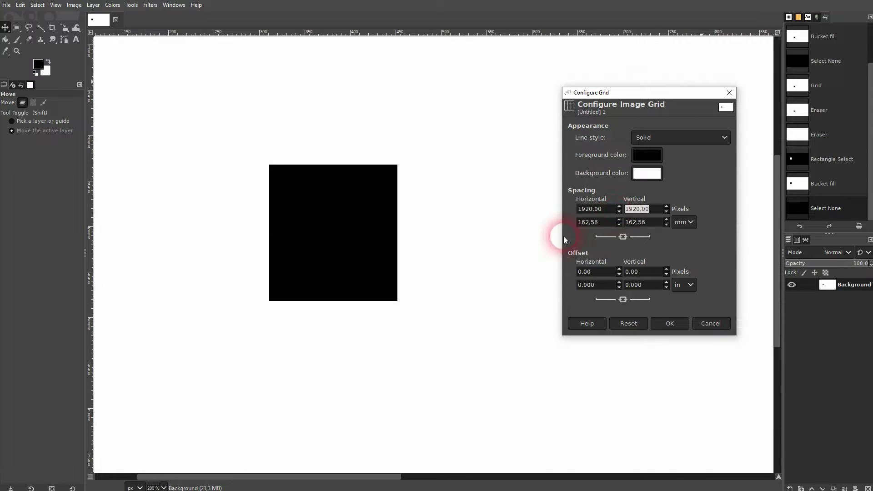
pyautogui.click(613, 217)
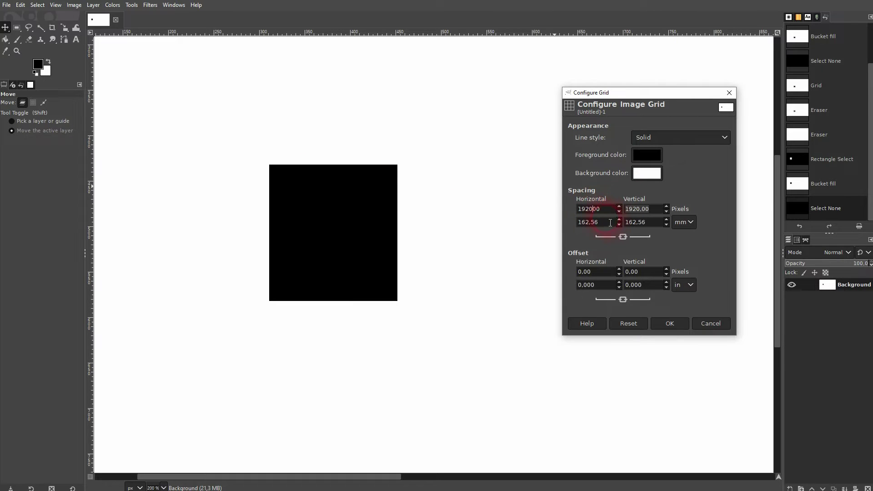
pyautogui.click(652, 210)
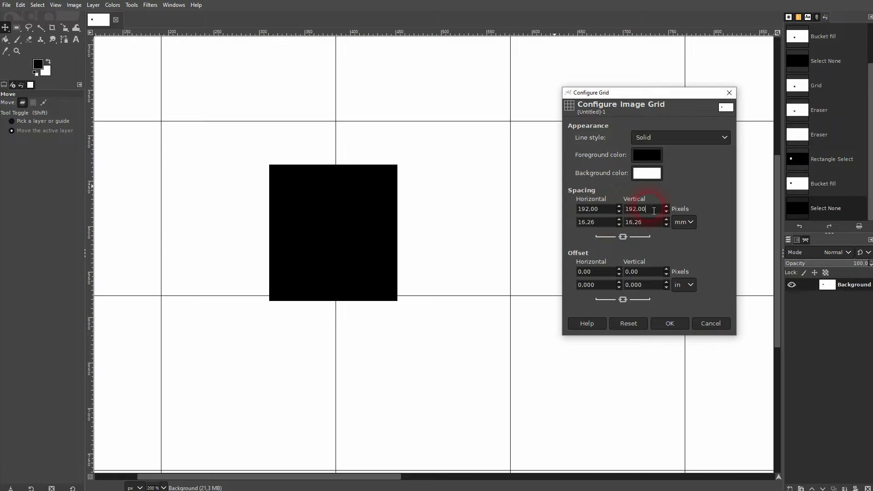
pyautogui.click(632, 192)
pyautogui.tripleClick(609, 212)
pyautogui.write('100')
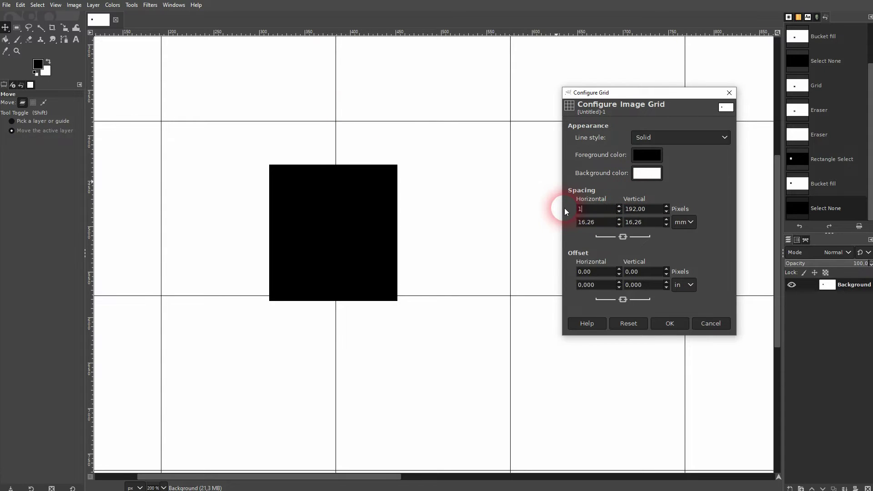
pyautogui.click(656, 211)
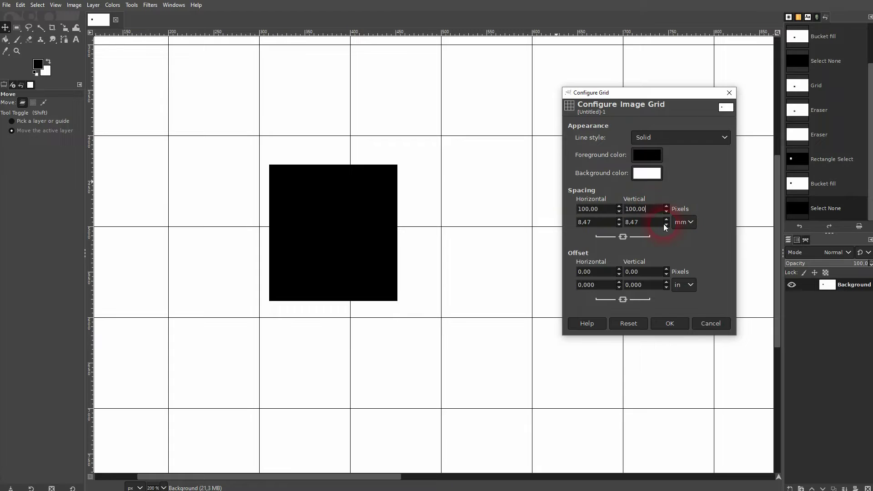
# Step: Set the grid spacing to 1 mm in millimetres and re-link horizontal and vertical spacing
pyautogui.click(686, 223)
pyautogui.click(716, 207)
pyautogui.moveTo(604, 222); pyautogui.dragTo(548, 228)
pyautogui.write('1')
pyautogui.press('Tab')
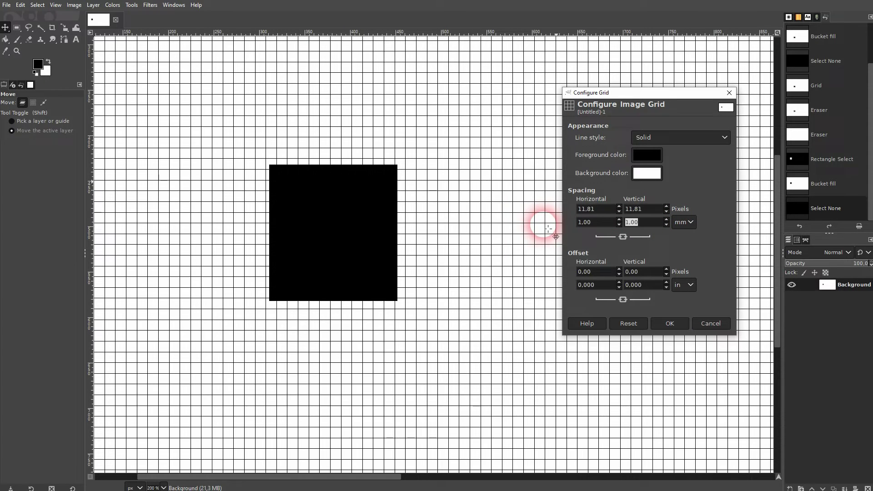
pyautogui.click(622, 236)
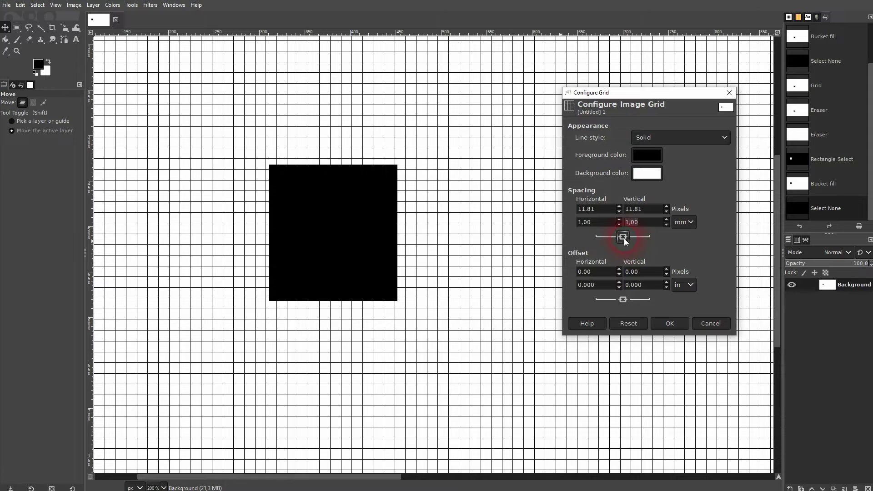
pyautogui.click(632, 221)
pyautogui.scroll(-3, 368, 247)
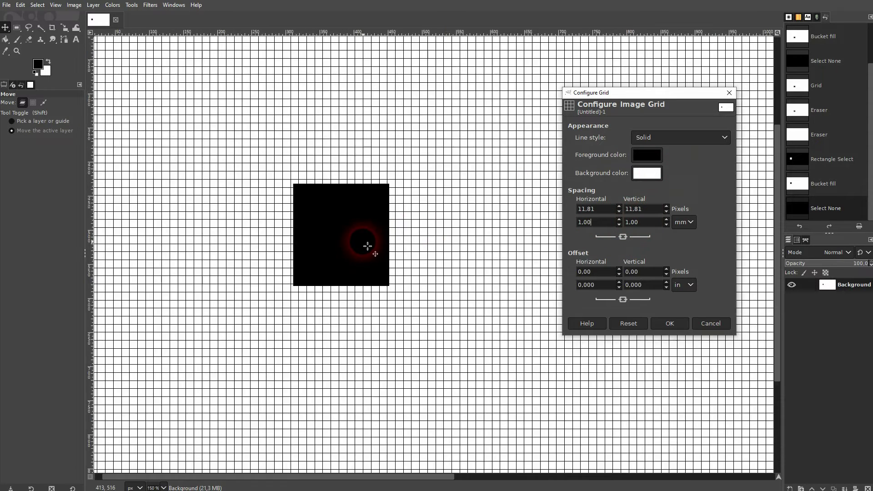
pyautogui.scroll(4, 236, 432)
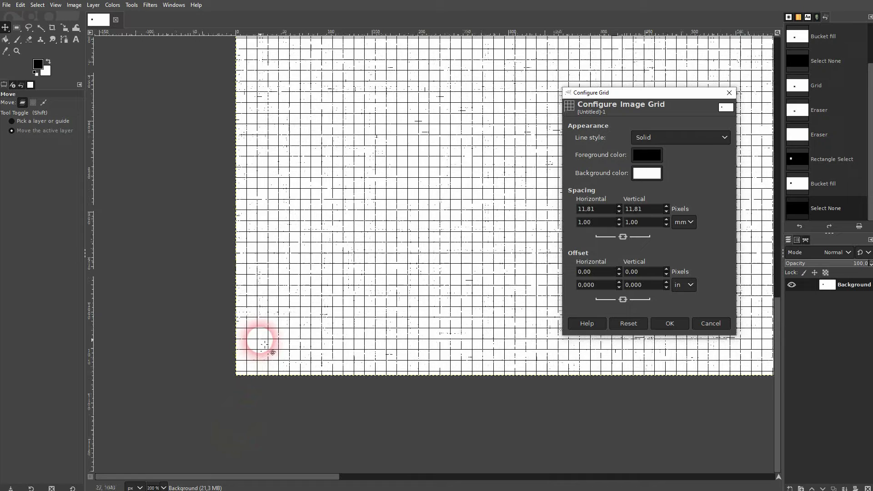
pyautogui.scroll(3, 237, 365)
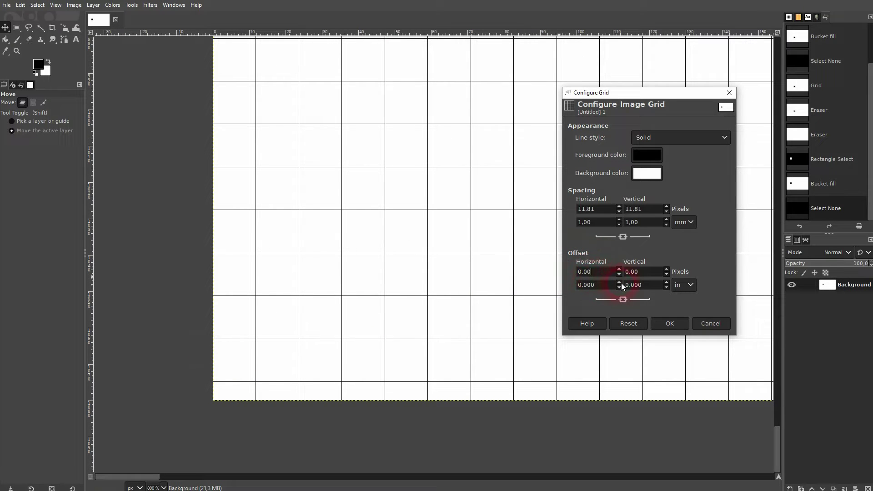
pyautogui.hotkey('ctrl', 'a')
pyautogui.write('1500')
pyautogui.press('Tab')
pyautogui.click(618, 282)
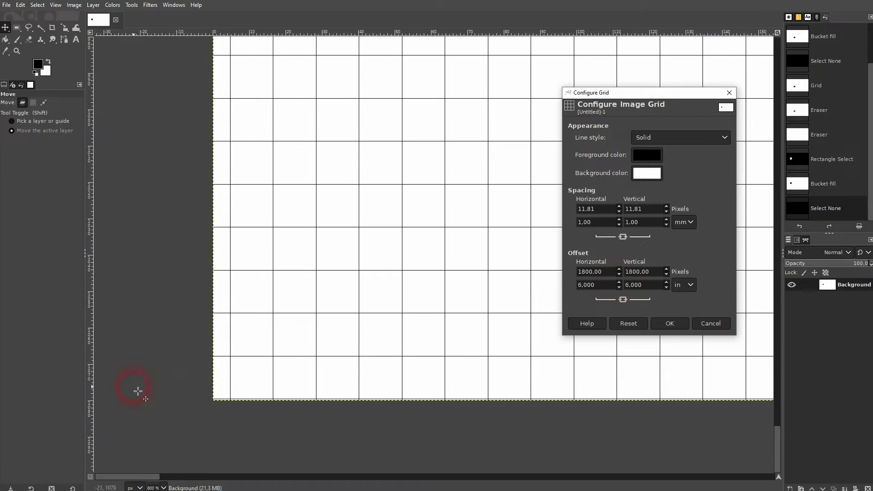
pyautogui.click(619, 288)
pyautogui.click(618, 288)
pyautogui.click(619, 288)
pyautogui.click(619, 288)
pyautogui.click(618, 288)
pyautogui.click(619, 287)
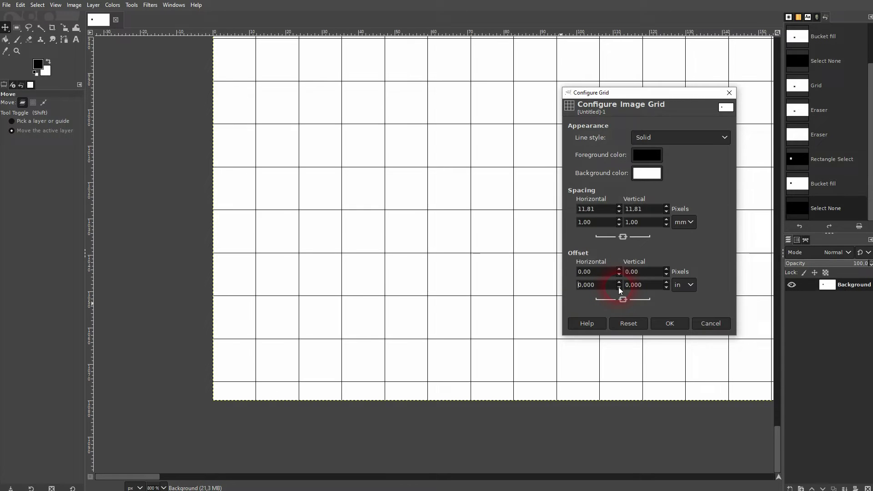
pyautogui.click(623, 300)
pyautogui.click(666, 282)
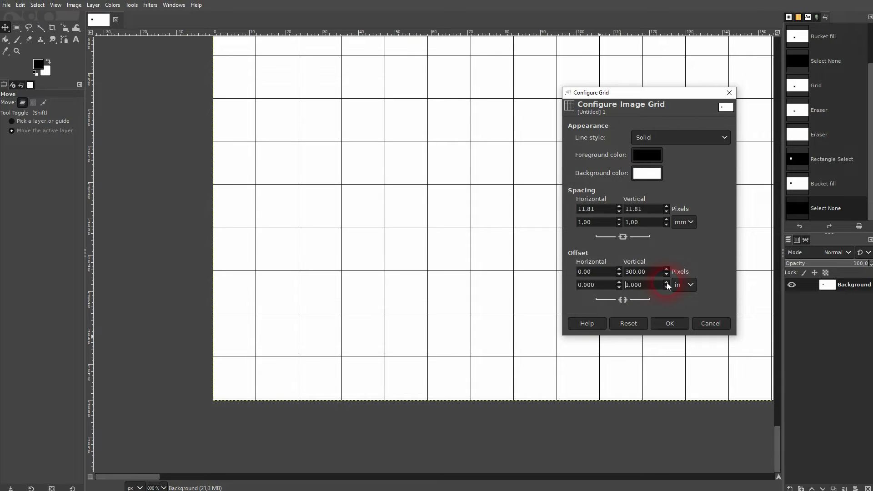
pyautogui.click(643, 288)
pyautogui.moveTo(640, 285); pyautogui.dragTo(621, 284)
pyautogui.write('0')
pyautogui.click(610, 285)
pyautogui.click(622, 300)
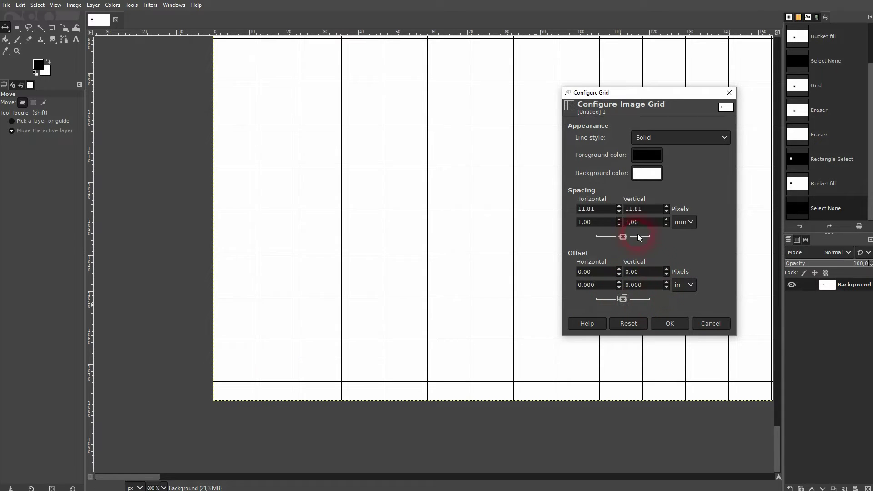
pyautogui.keyDown('ctrl'); pyautogui.scroll(-3, 444, 175); pyautogui.keyUp('ctrl')
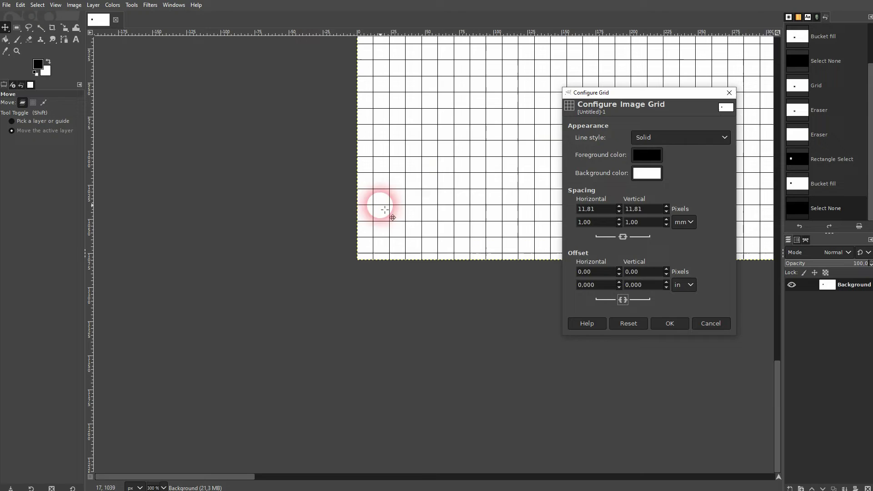
pyautogui.moveTo(677, 93); pyautogui.dragTo(292, 125)
# Step: Try bright red for both the grid line and grid background colours
pyautogui.moveTo(247, 476); pyautogui.dragTo(643, 452)
pyautogui.moveTo(778, 410); pyautogui.dragTo(772, 306)
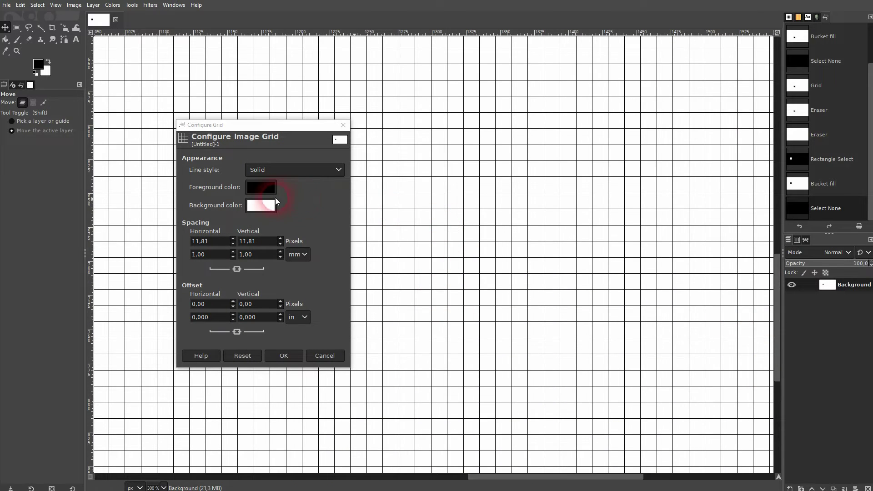
pyautogui.click(260, 187)
pyautogui.moveTo(215, 181); pyautogui.dragTo(240, 142)
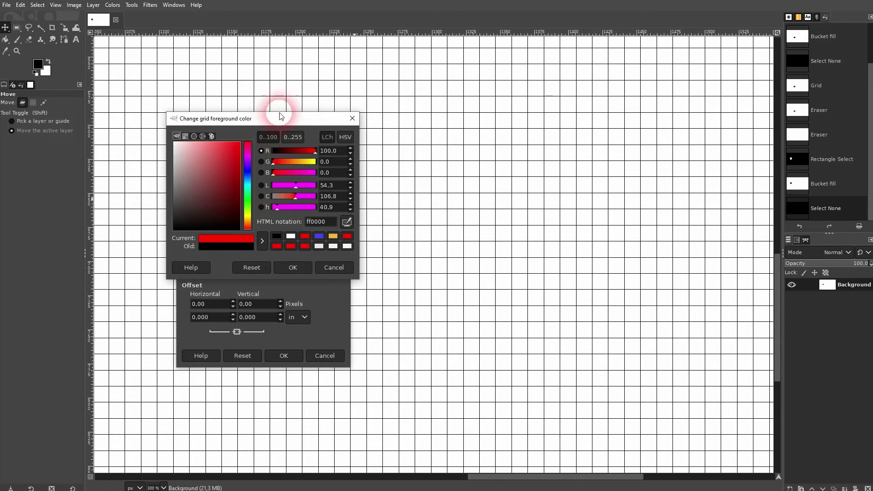
pyautogui.click(294, 269)
pyautogui.click(261, 205)
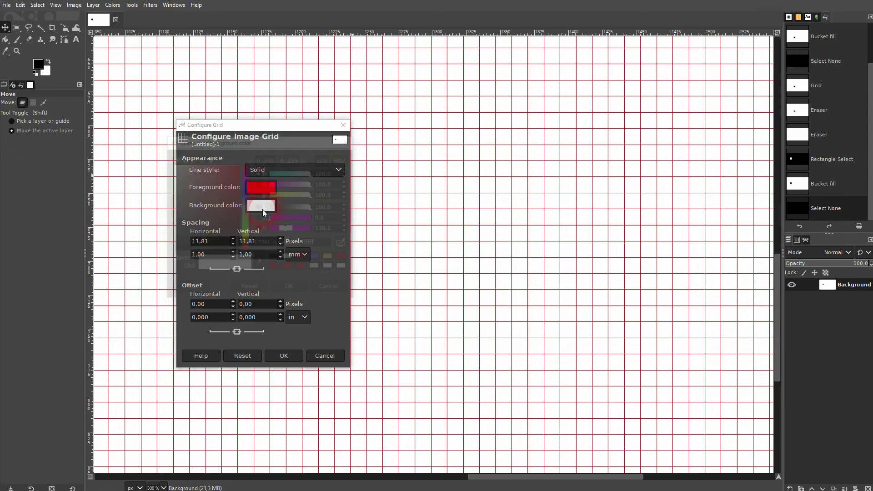
pyautogui.moveTo(227, 216); pyautogui.dragTo(275, 141)
pyautogui.click(291, 290)
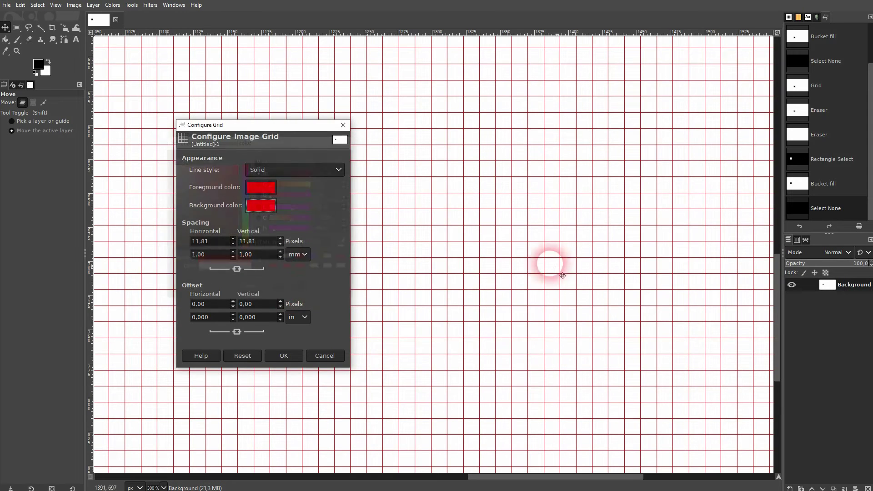
# Step: Restore a white grid background and black grid lines
pyautogui.click(255, 211)
pyautogui.moveTo(216, 203); pyautogui.dragTo(135, 145)
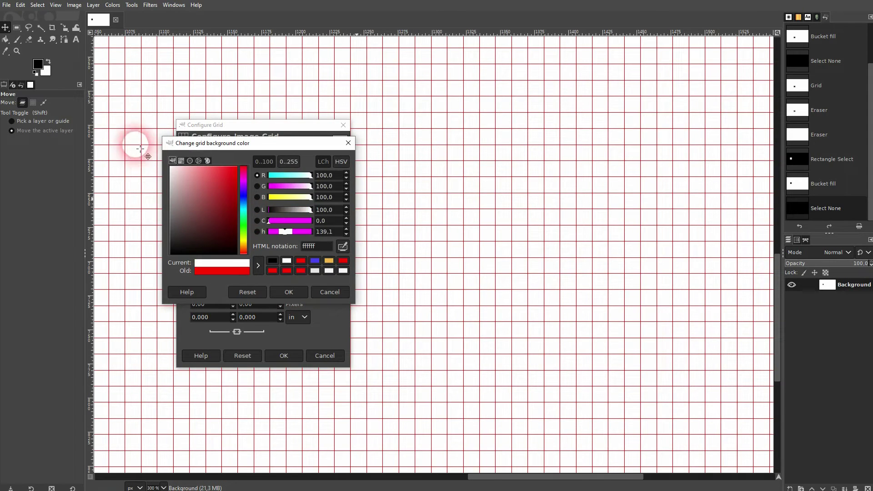
pyautogui.click(293, 292)
pyautogui.click(259, 187)
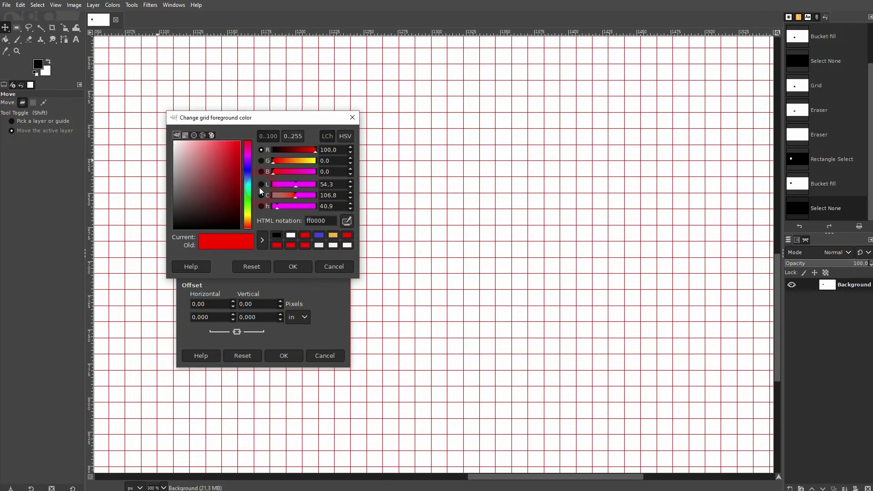
pyautogui.moveTo(217, 189); pyautogui.dragTo(146, 237)
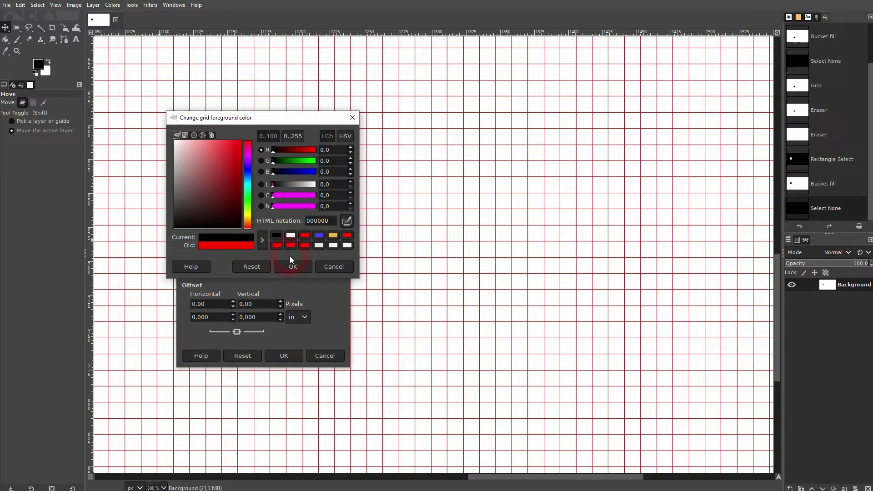
pyautogui.click(292, 267)
# Step: Try the dots and dashed line styles, settle on Solid, and confirm with OK
pyautogui.click(291, 170)
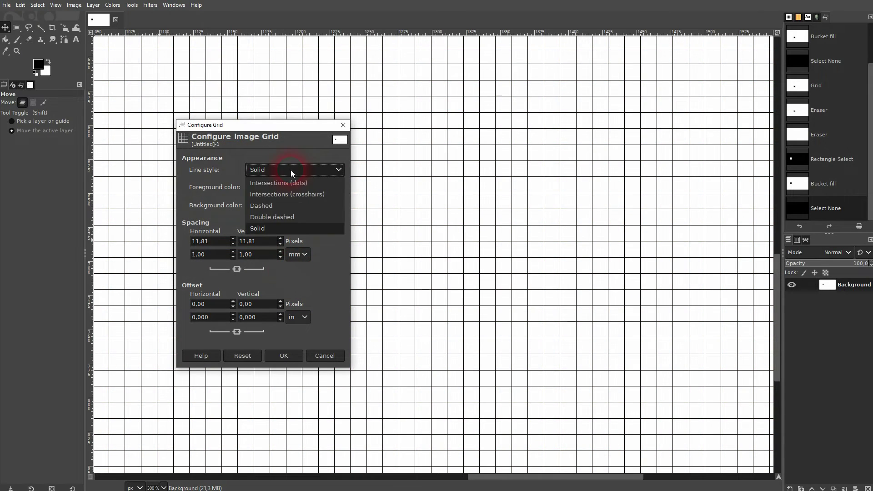
pyautogui.click(294, 183)
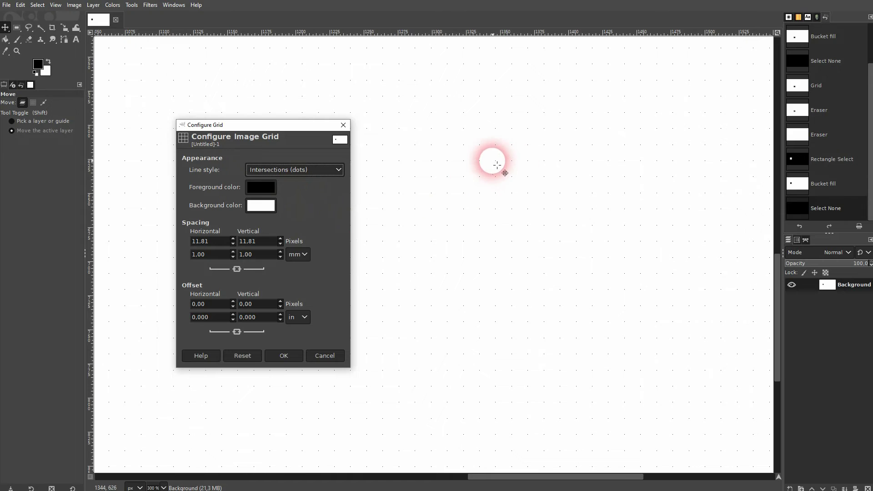
pyautogui.click(292, 170)
pyautogui.click(295, 207)
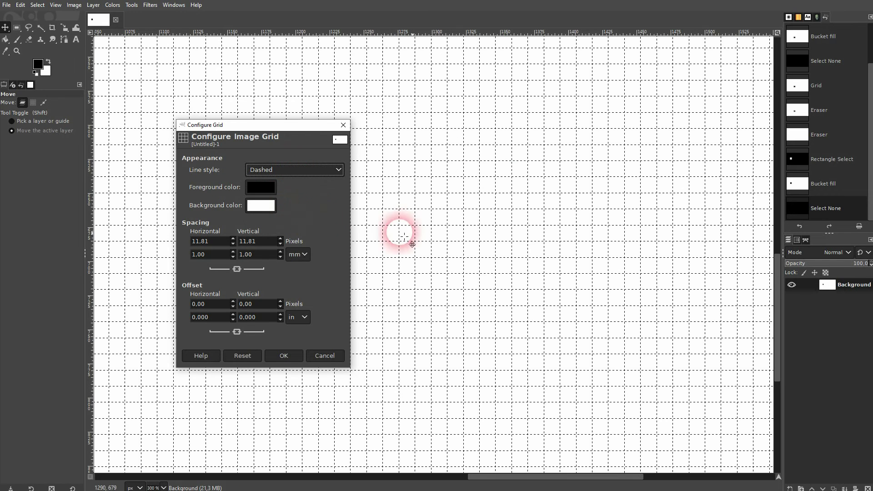
pyautogui.click(298, 170)
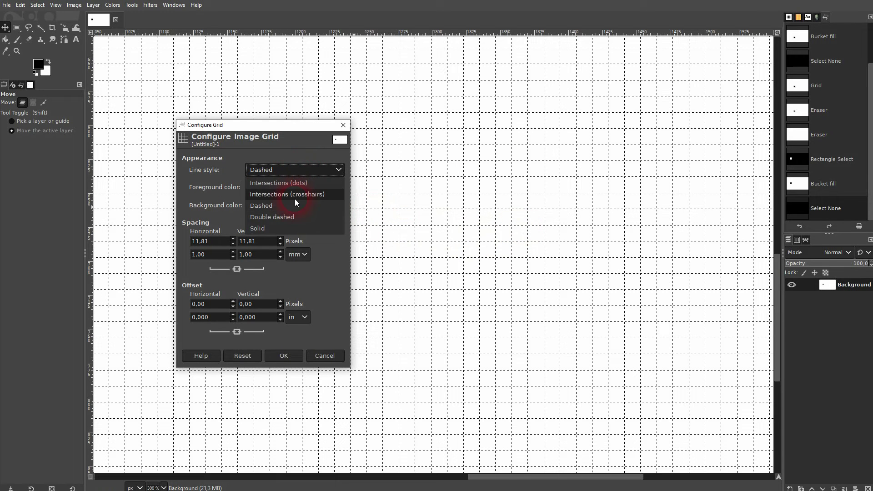
pyautogui.click(280, 229)
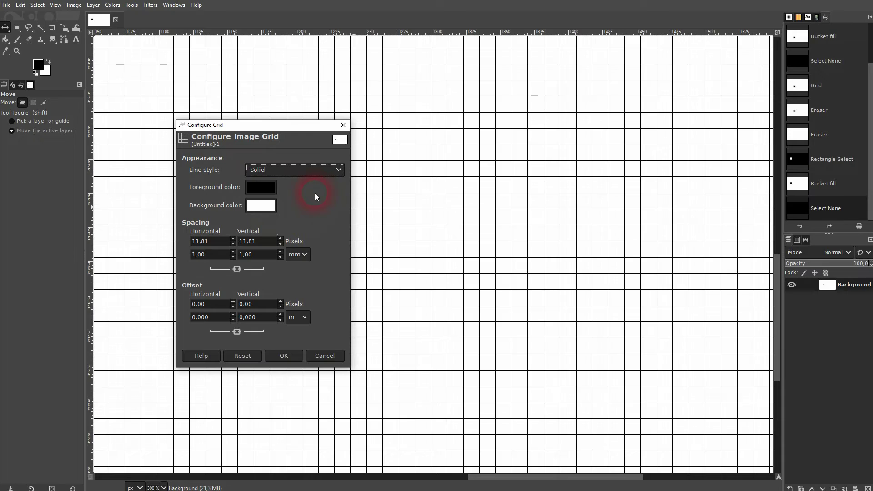
pyautogui.click(291, 356)
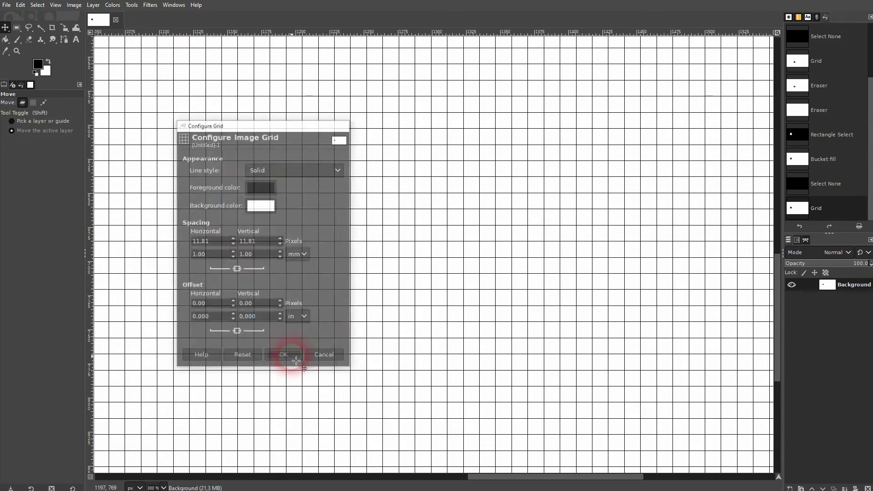
# Step: Inspect the gridded image at 100% zoom, then open Edit > Preferences
pyautogui.click(370, 293)
pyautogui.press('1')
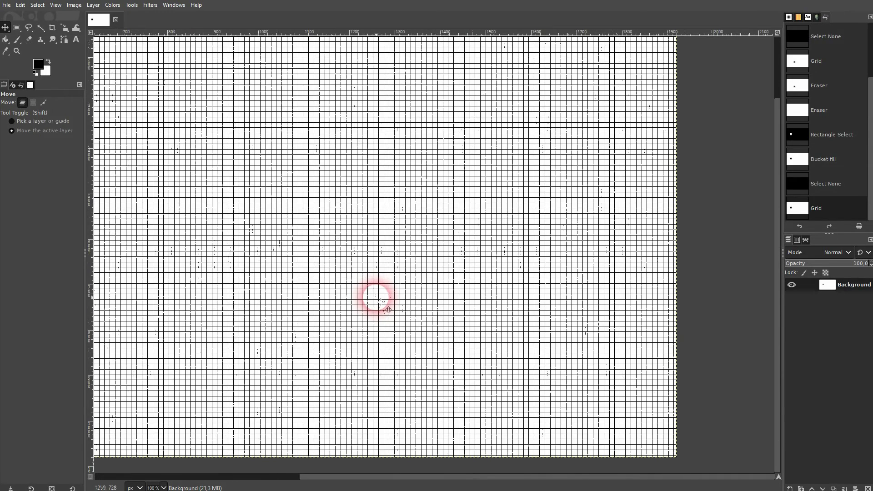
pyautogui.hscroll(-5, 376, 296)
pyautogui.scroll(-1, 301, 235)
pyautogui.scroll(-1, 302, 234)
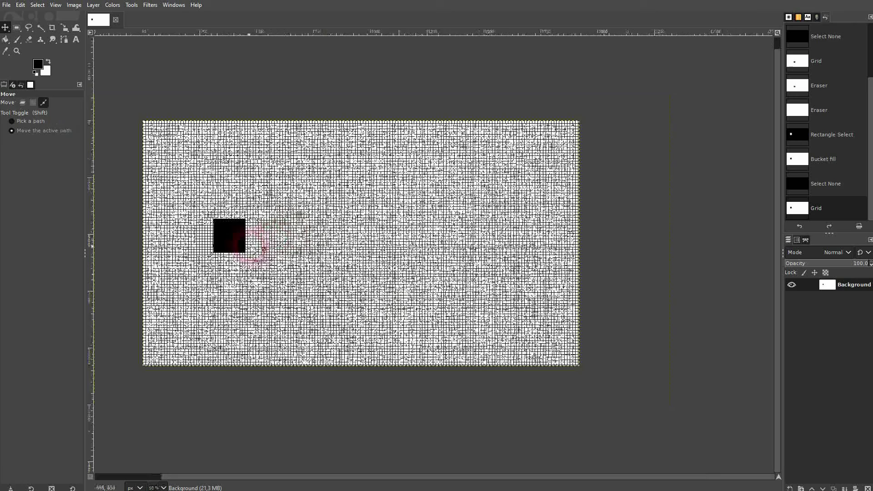
pyautogui.hscroll(-3, 234, 241)
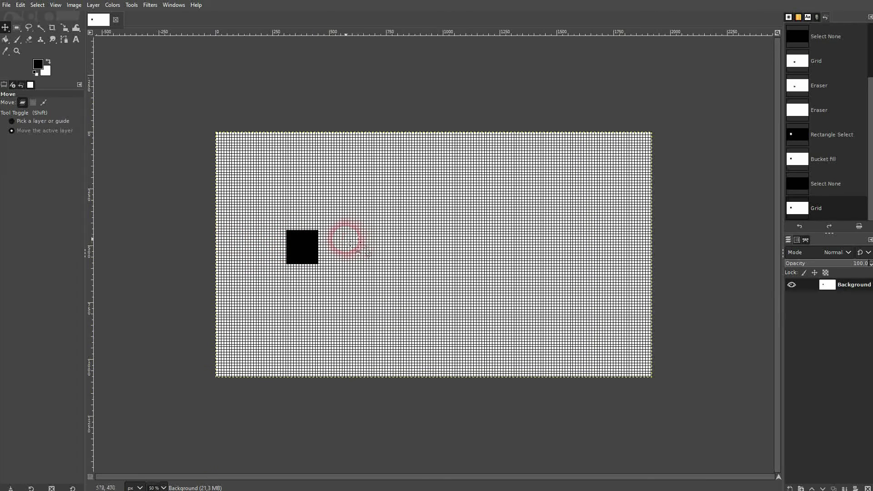
pyautogui.moveTo(9, 6); pyautogui.dragTo(70, 266)
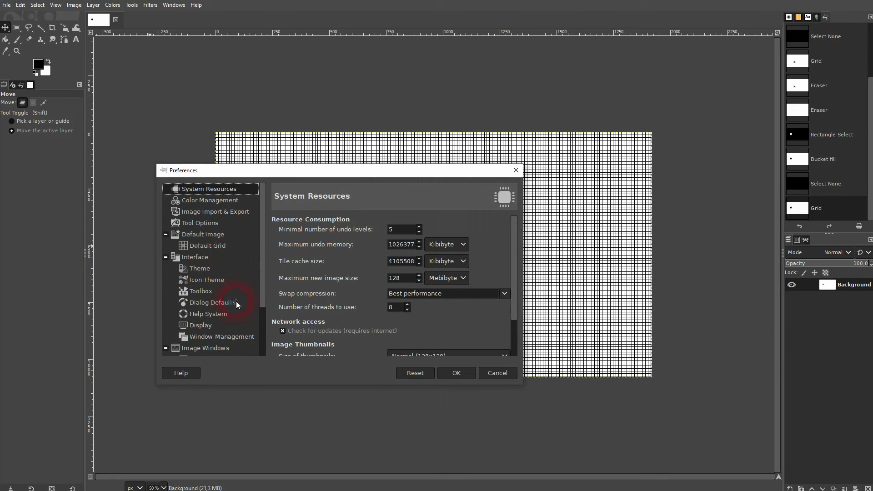
# Step: On the Image Windows > Snapping page, turn default Snap to Grid on and back off
pyautogui.scroll(-3, 241, 309)
pyautogui.click(210, 317)
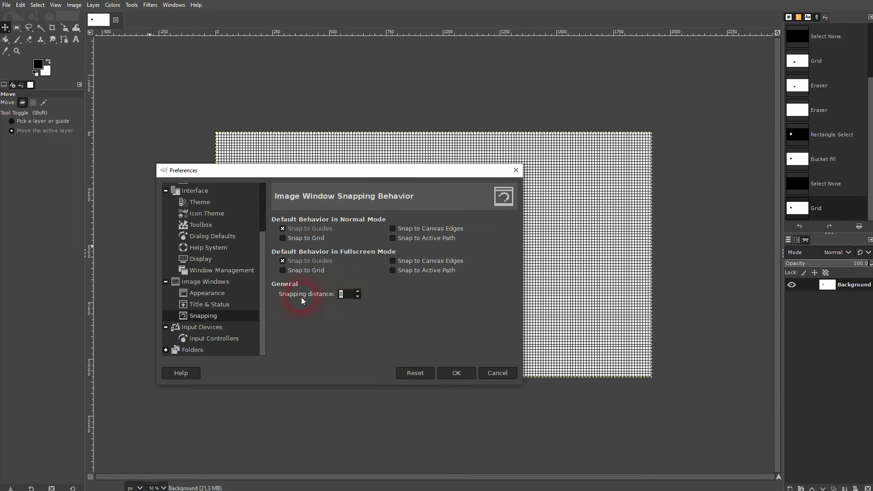
pyautogui.click(286, 269)
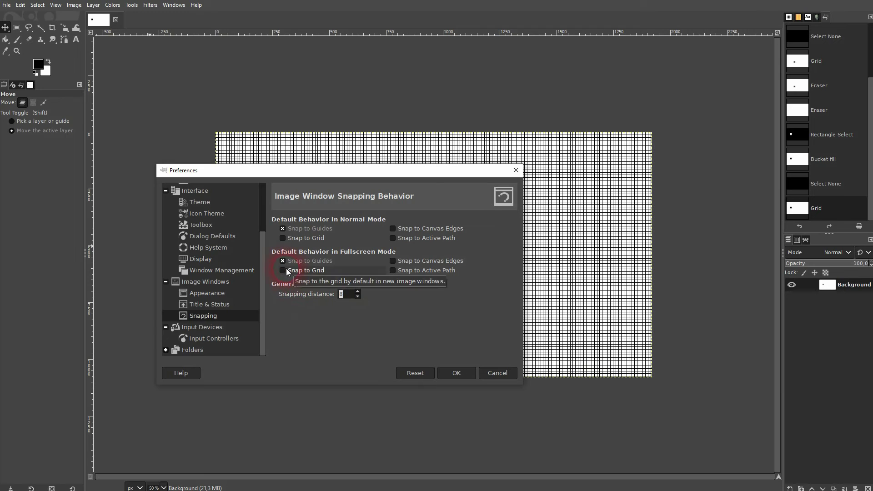
pyautogui.click(297, 238)
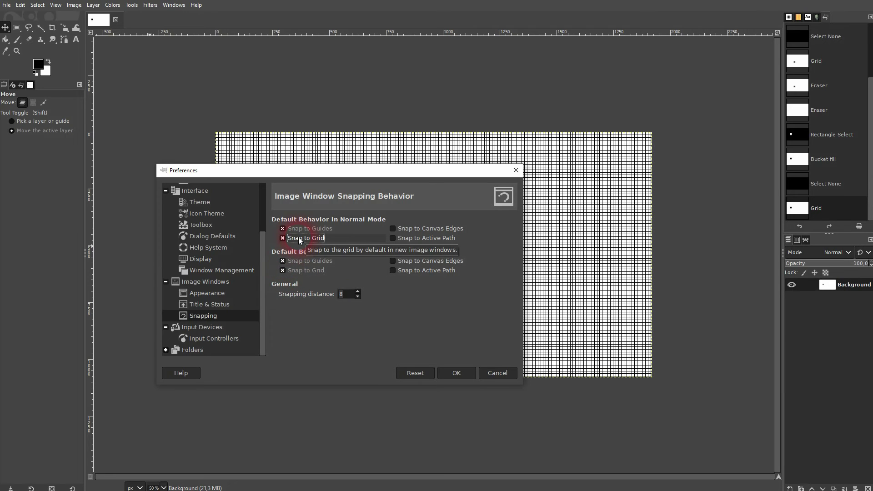
pyautogui.click(298, 236)
pyautogui.click(296, 270)
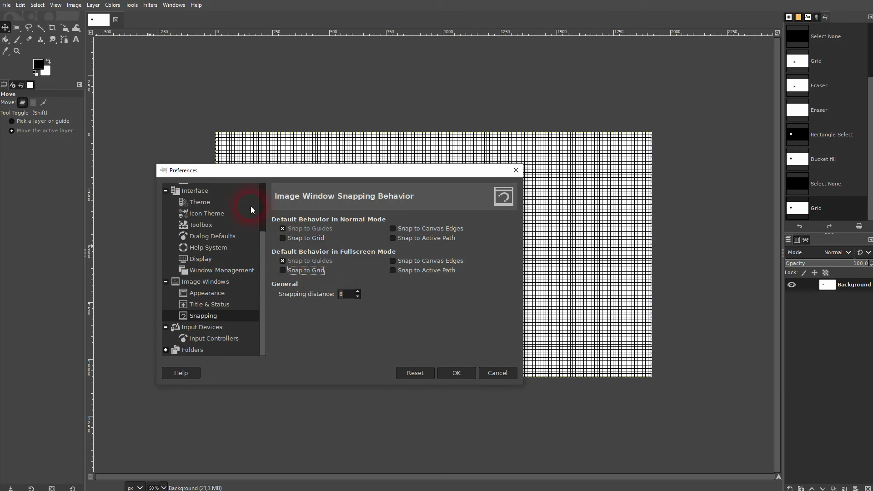
# Step: Check the image's Snap to Grid option in the View menu, then return to Preferences
pyautogui.click(56, 5)
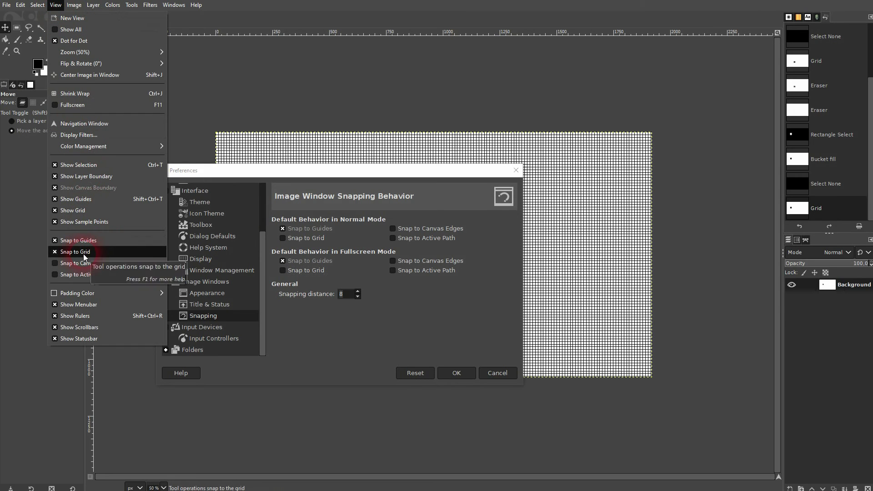
pyautogui.click(311, 170)
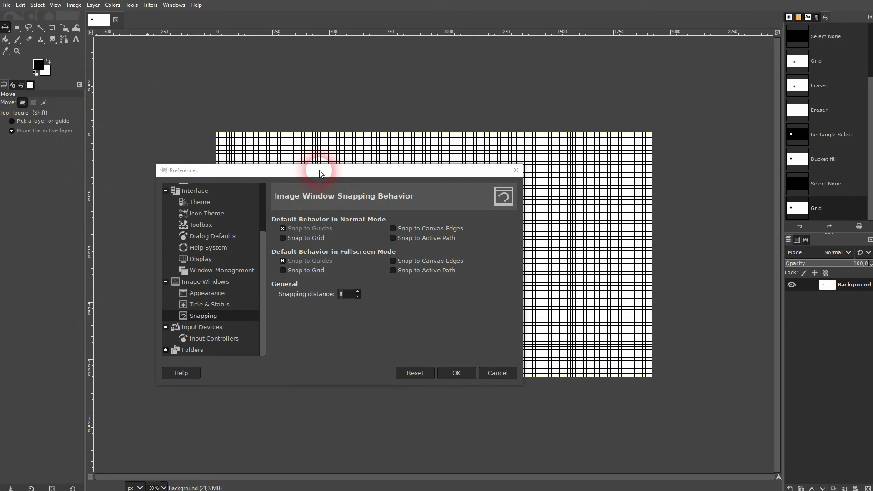
pyautogui.moveTo(263, 310); pyautogui.dragTo(260, 255)
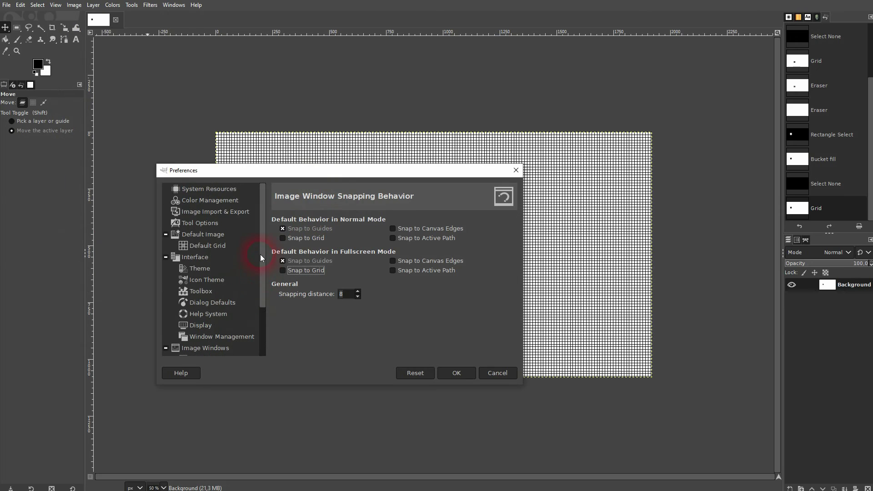
# Step: Review the Default Grid spacing values for new images, then Cancel Preferences
pyautogui.click(214, 248)
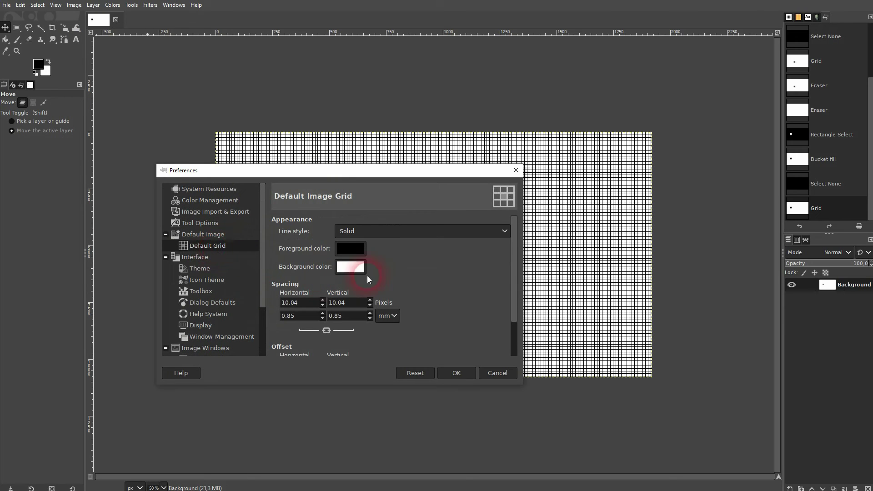
pyautogui.scroll(-3, 451, 266)
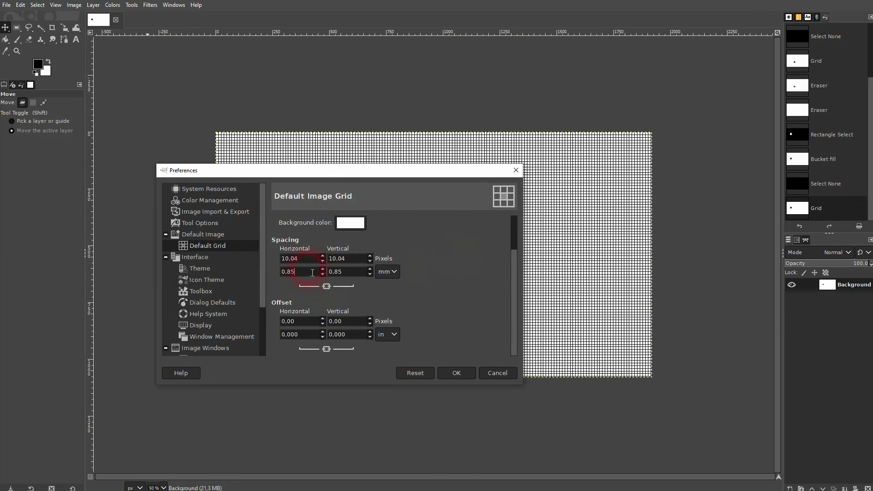
pyautogui.click(409, 277)
pyautogui.scroll(3, 411, 293)
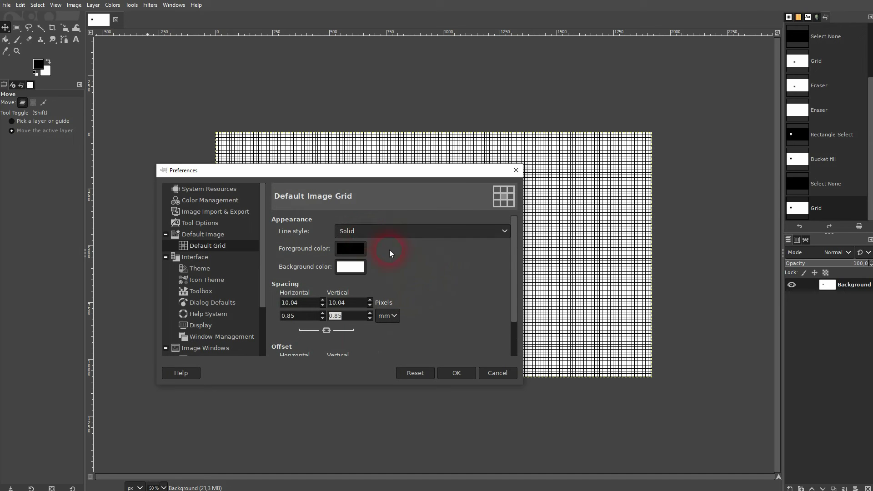
pyautogui.scroll(-3, 414, 268)
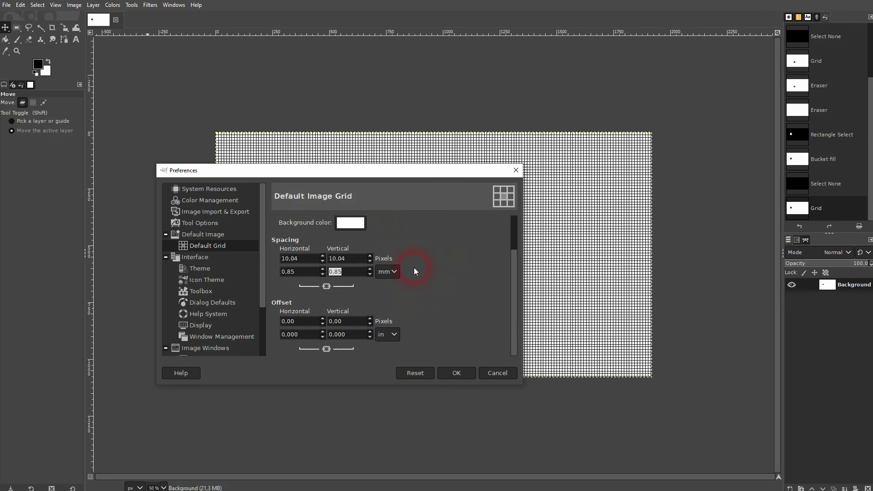
pyautogui.click(497, 373)
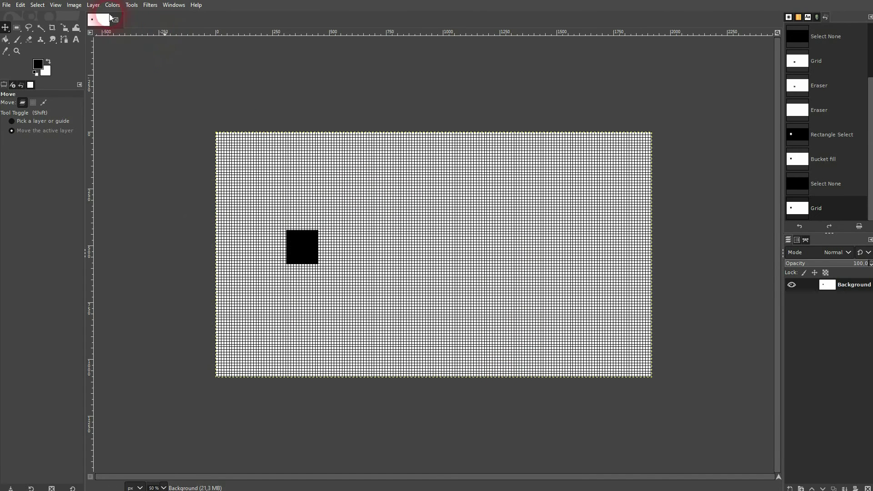
pyautogui.click(74, 5)
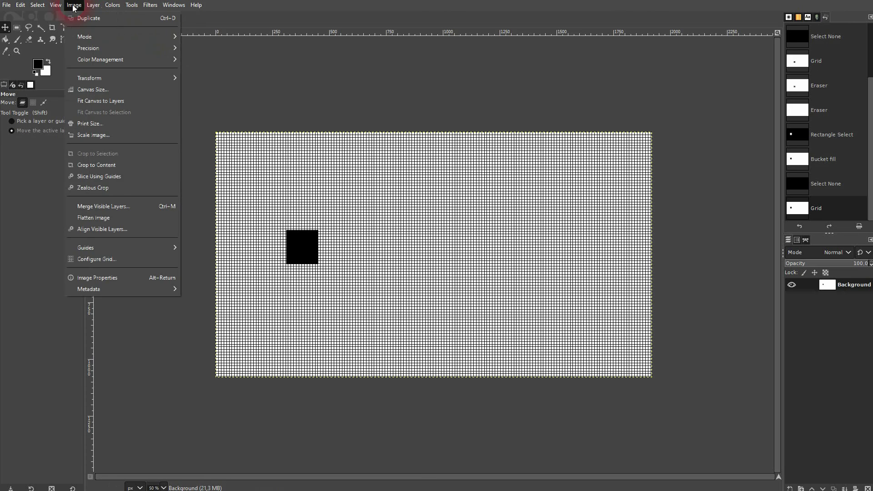
pyautogui.click(92, 260)
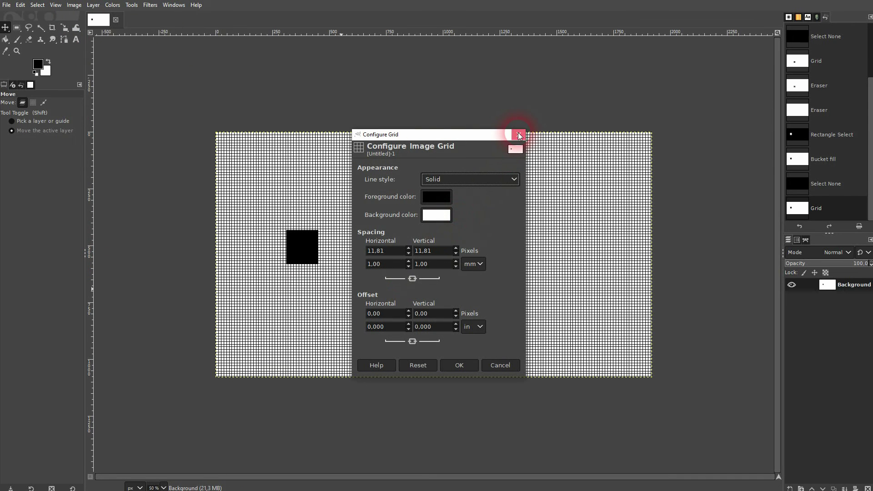
pyautogui.click(520, 136)
pyautogui.click(56, 4)
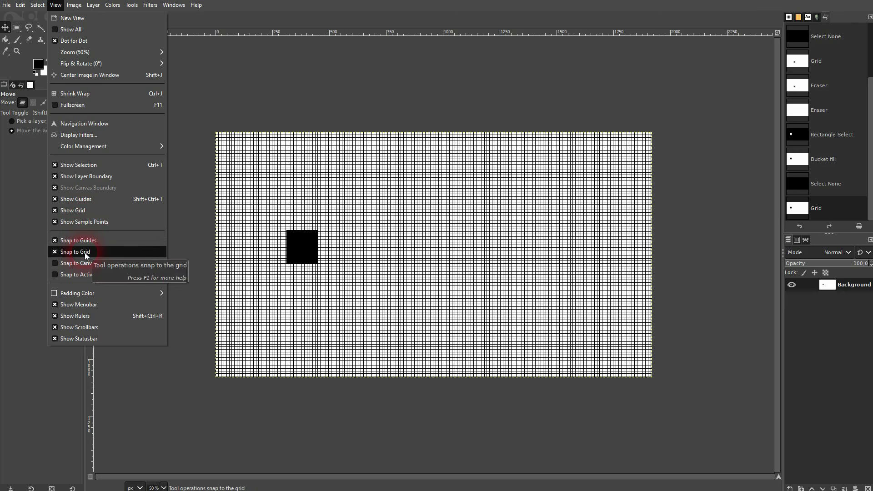
pyautogui.click(478, 98)
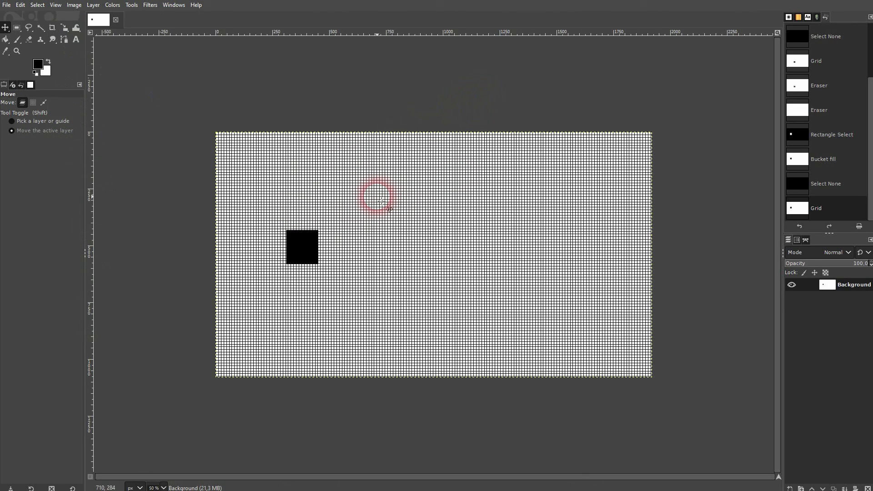